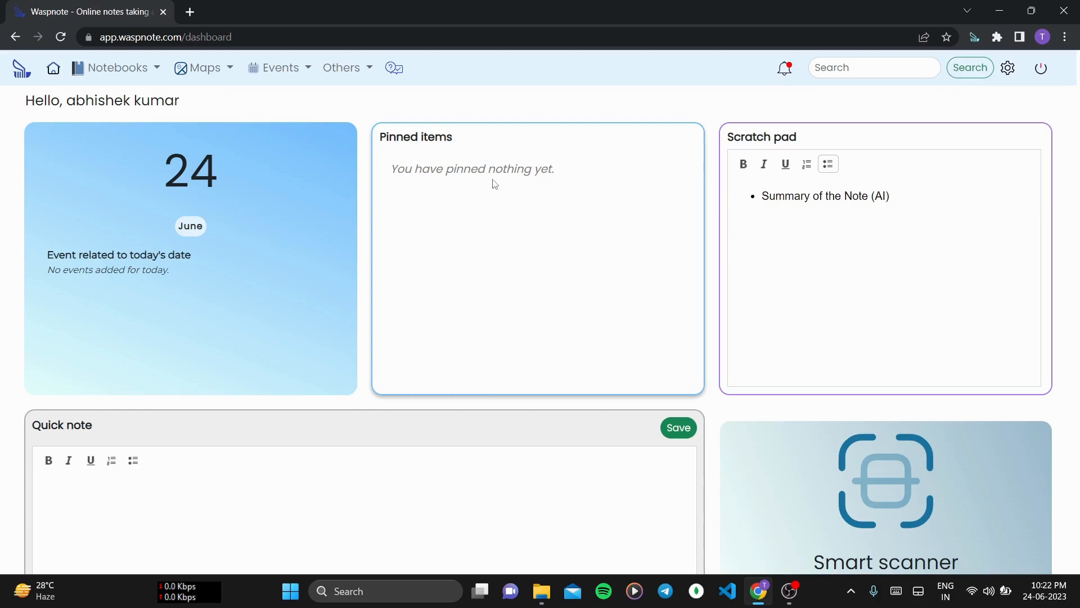
Create a new timeline named "History of Indian Parliament"
click(354, 70)
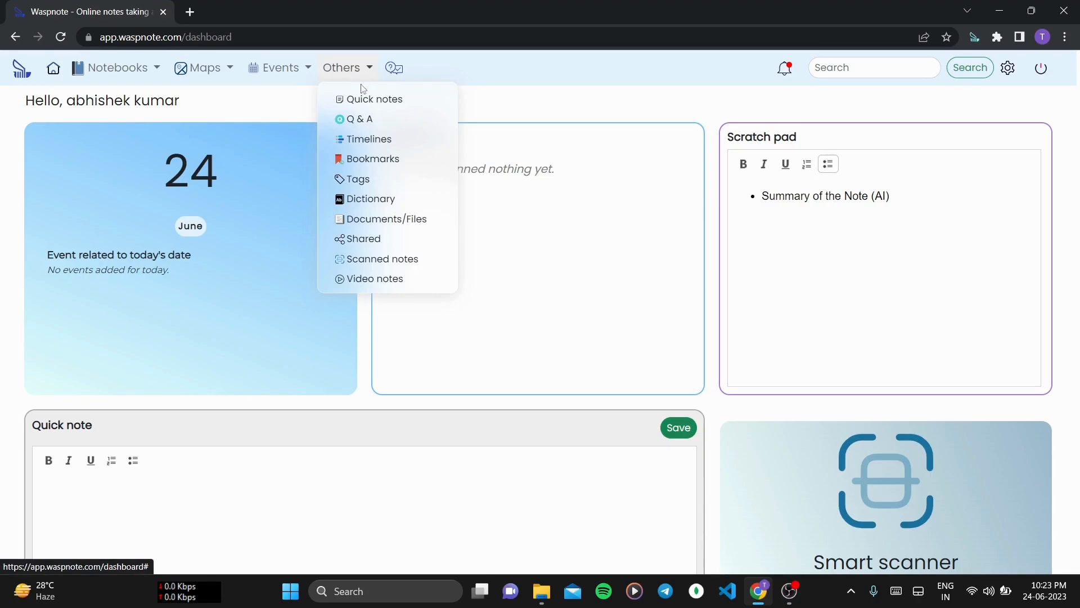
click(376, 145)
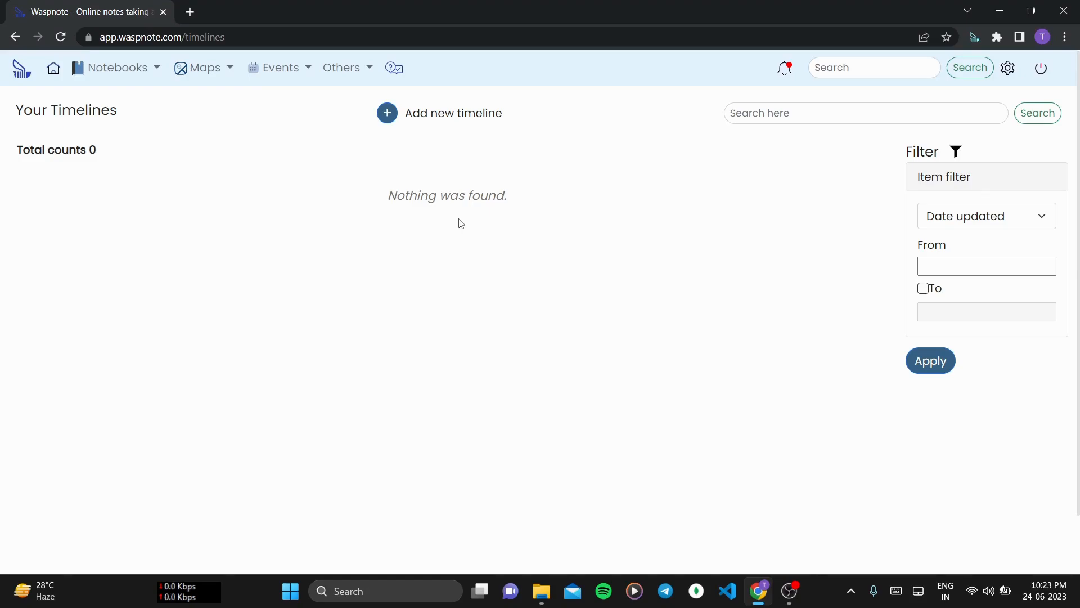
click(386, 116)
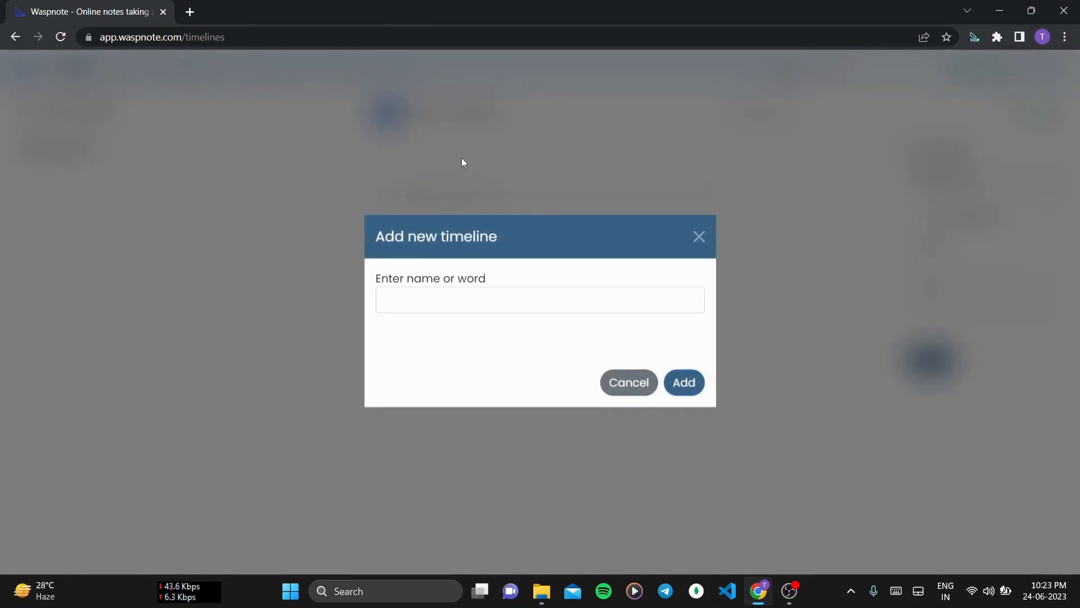
click(477, 305)
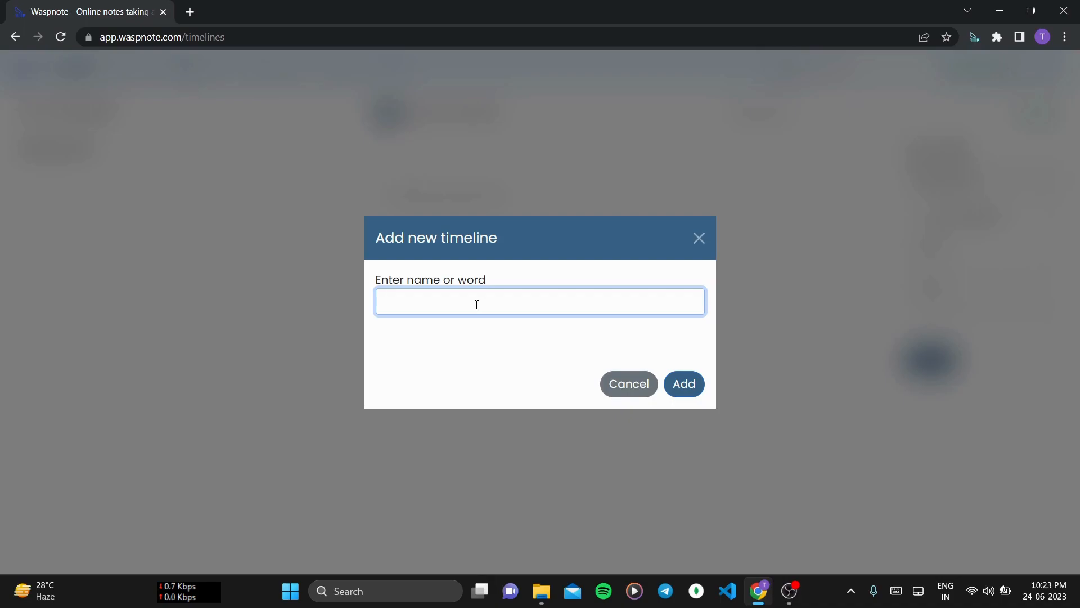
text(Histor)
key(BackSpace)
key(BackSpace)
text(oty)
key(BackSpace)
key(BackSpace)
text(ry of Indian Parliament)
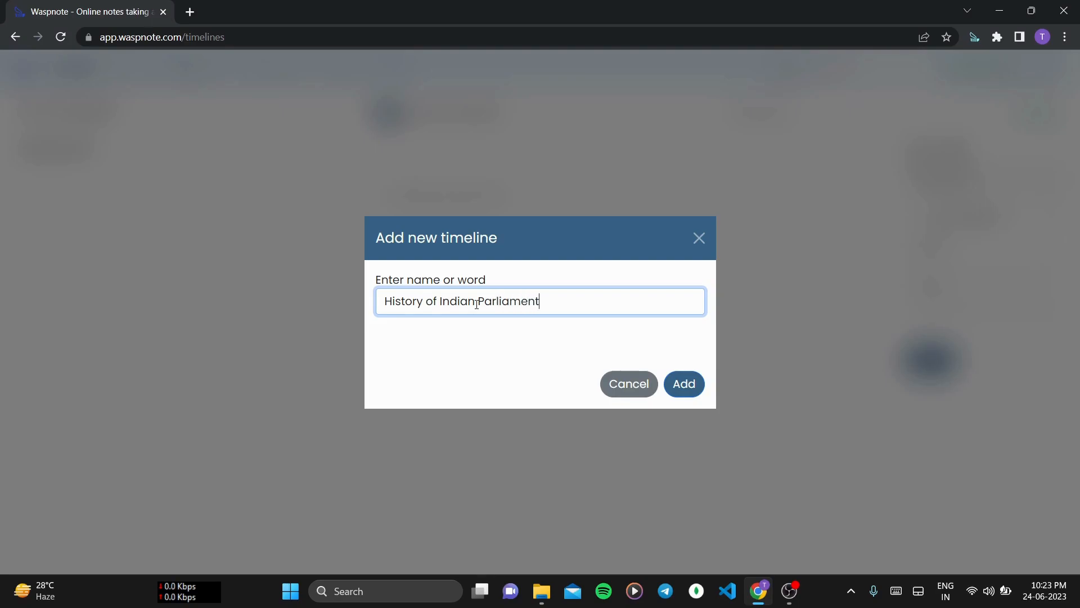
click(691, 385)
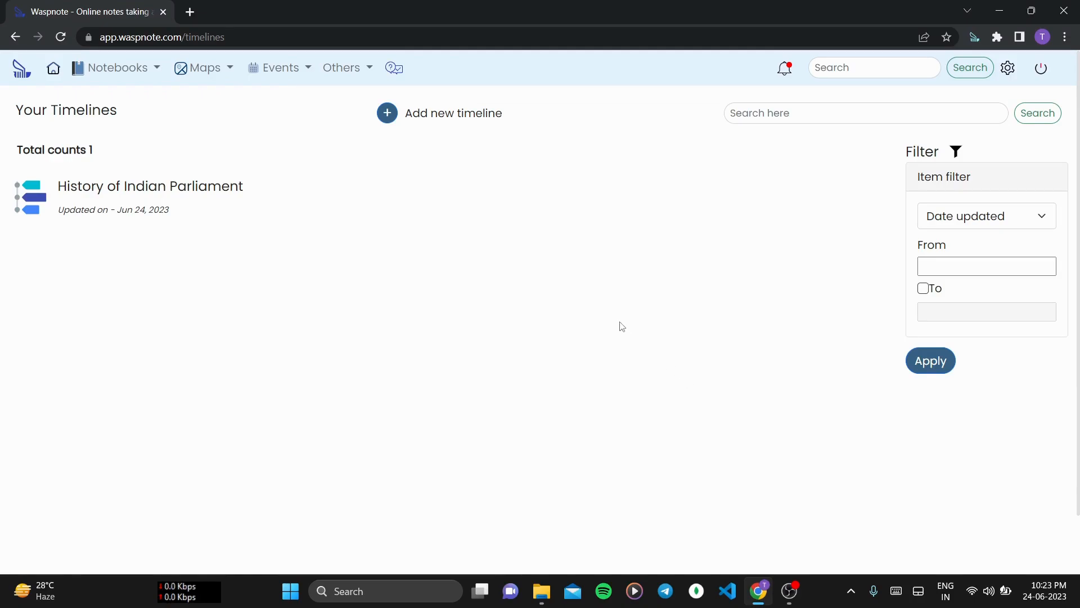
Open the History of Indian Parliament timeline and search the events that can be added for "parliament"
click(245, 217)
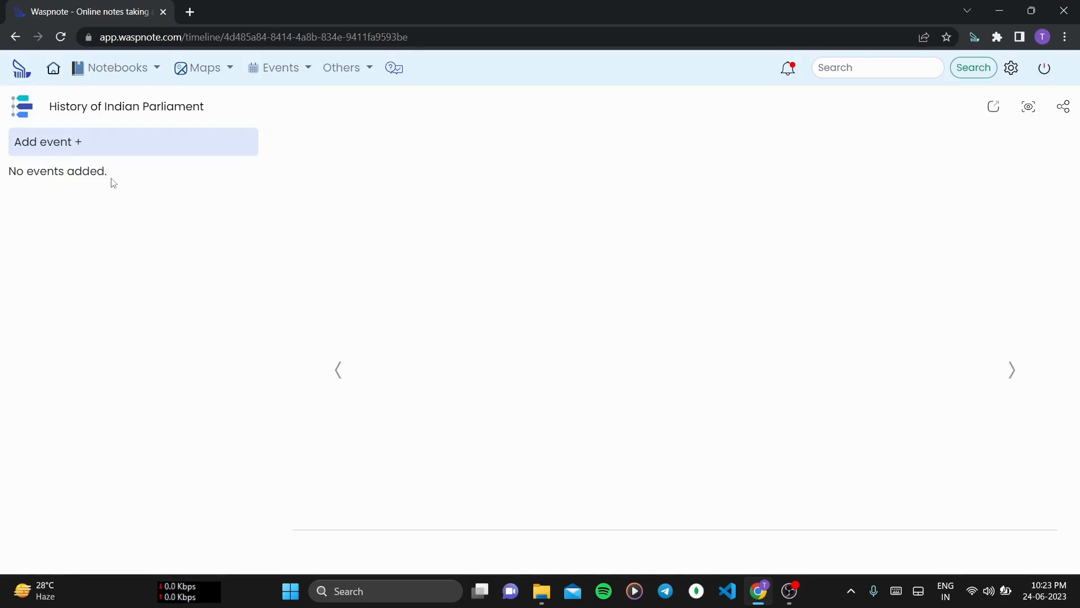
click(91, 148)
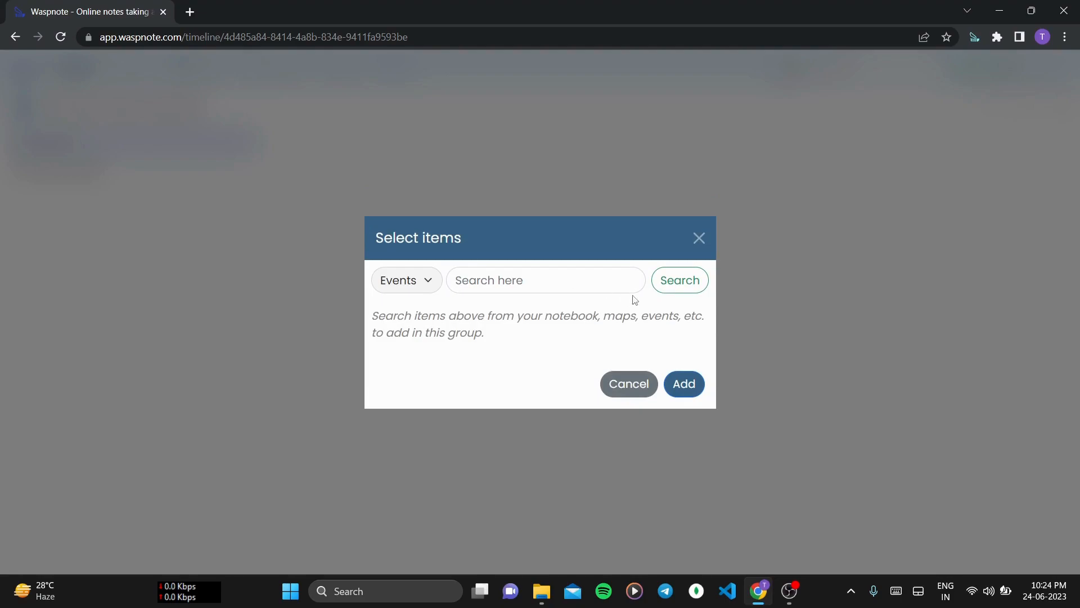
click(554, 281)
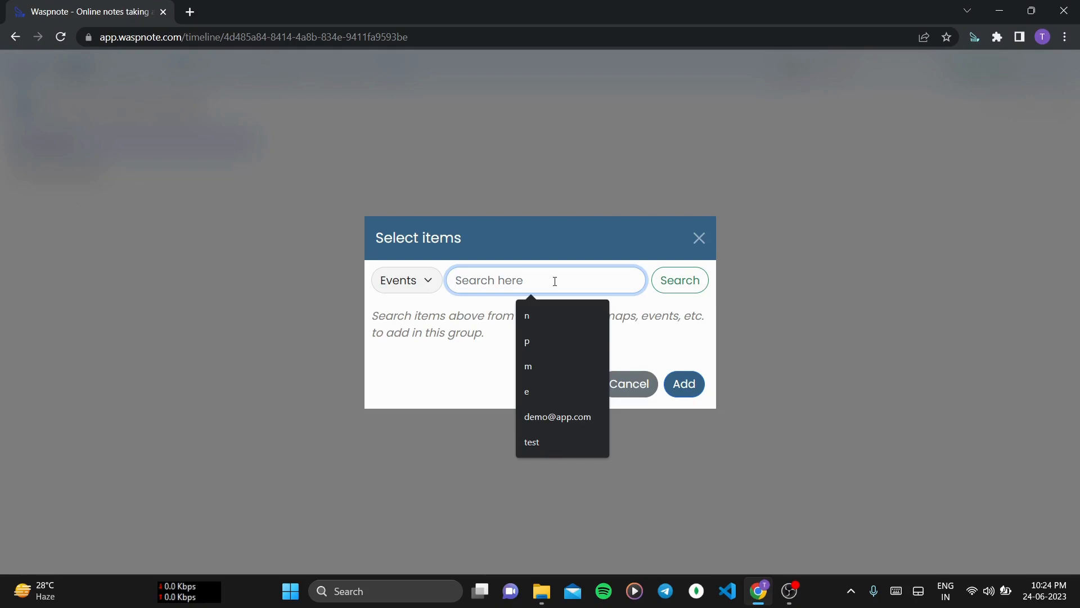
text(parliame)
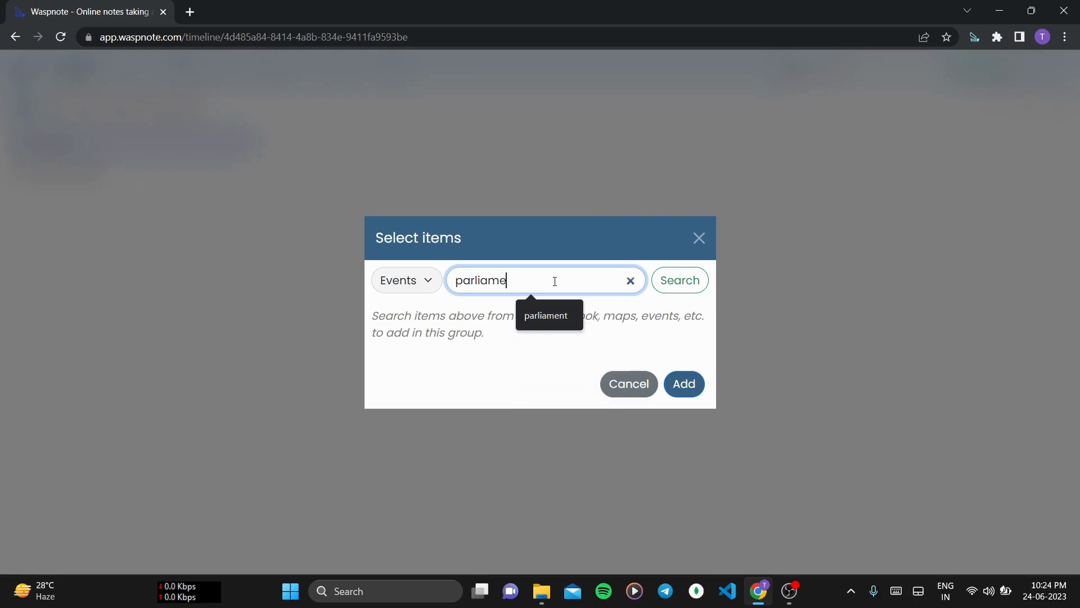
click(549, 315)
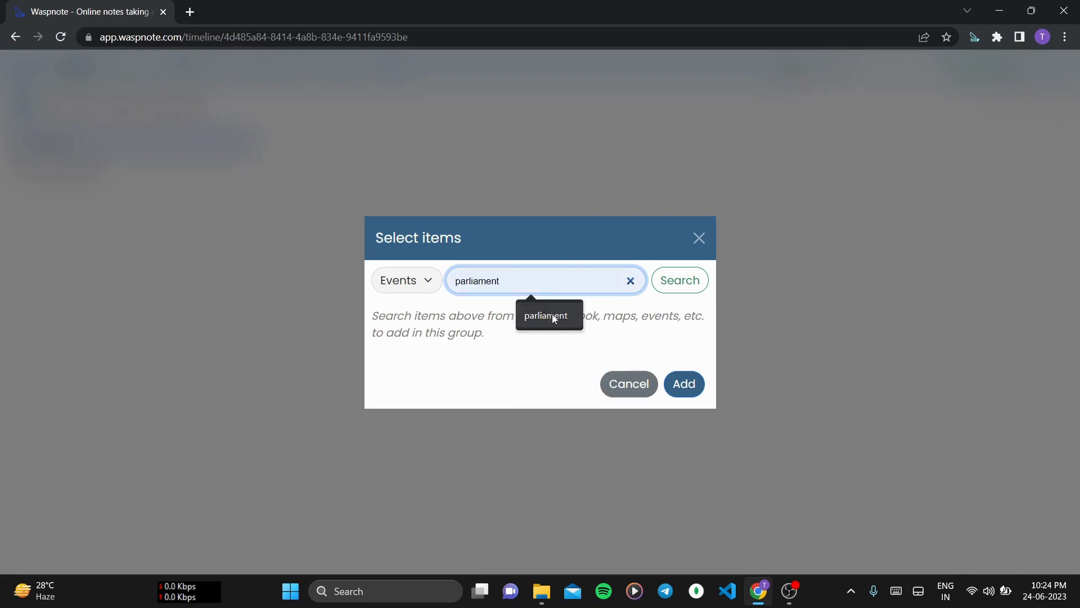
click(667, 280)
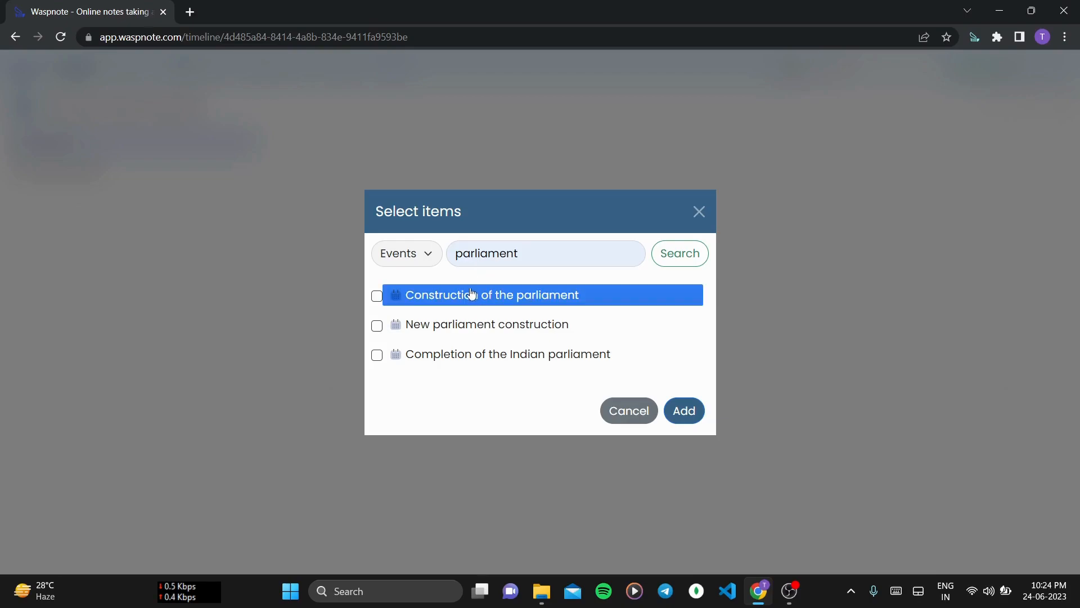
Add the events Construction of the parliament, New parliament construction and Completion of the Indian parliament to the timeline
click(377, 296)
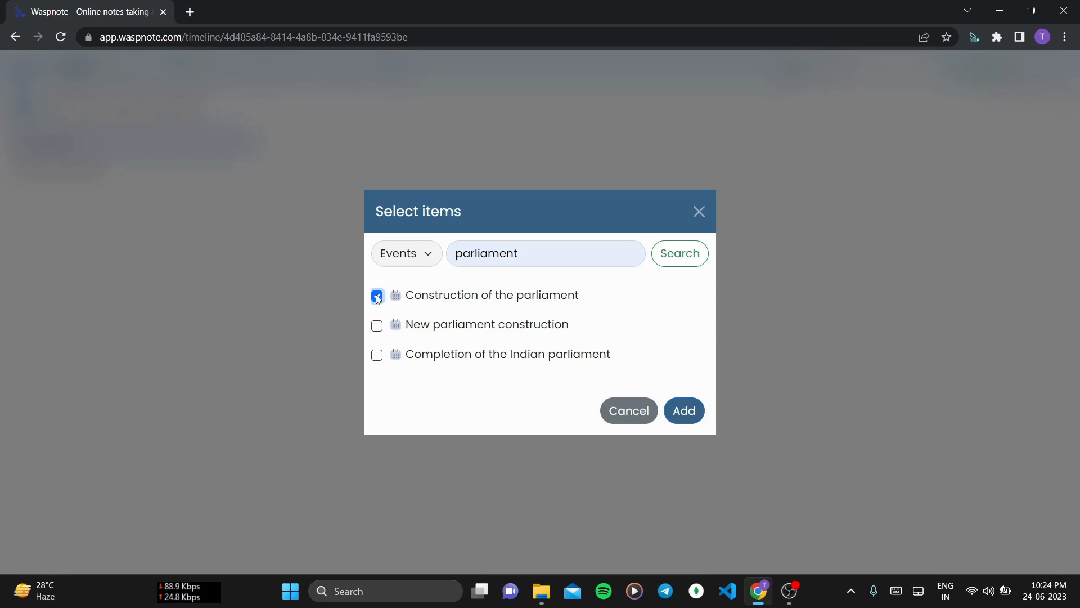
click(377, 326)
click(377, 356)
click(700, 414)
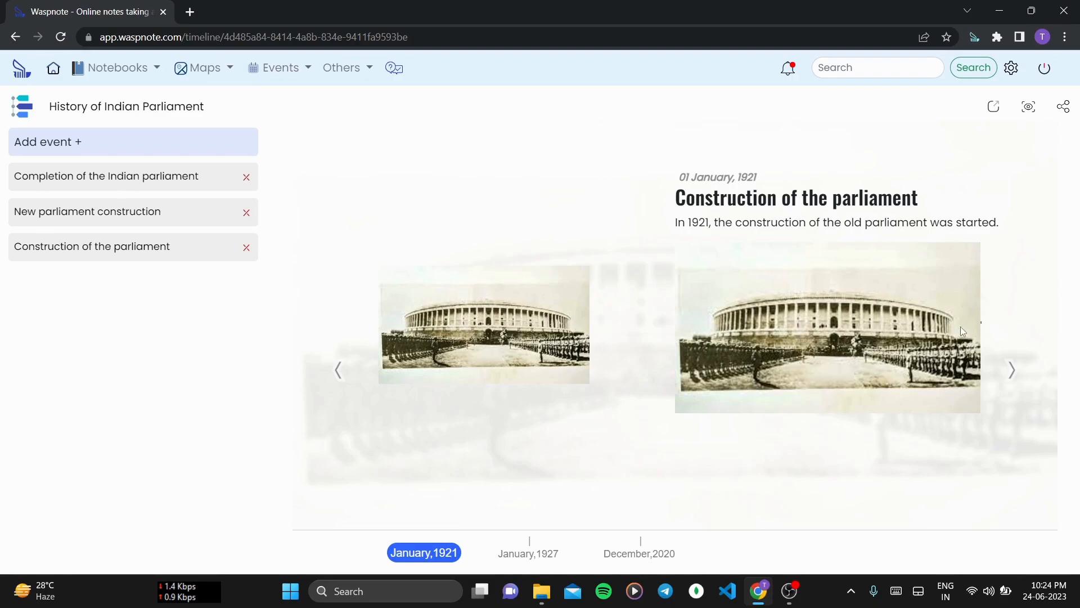
Browse through the timeline's events and view the January 1921, January 1927 and December 2020 entries
click(1012, 371)
click(1010, 373)
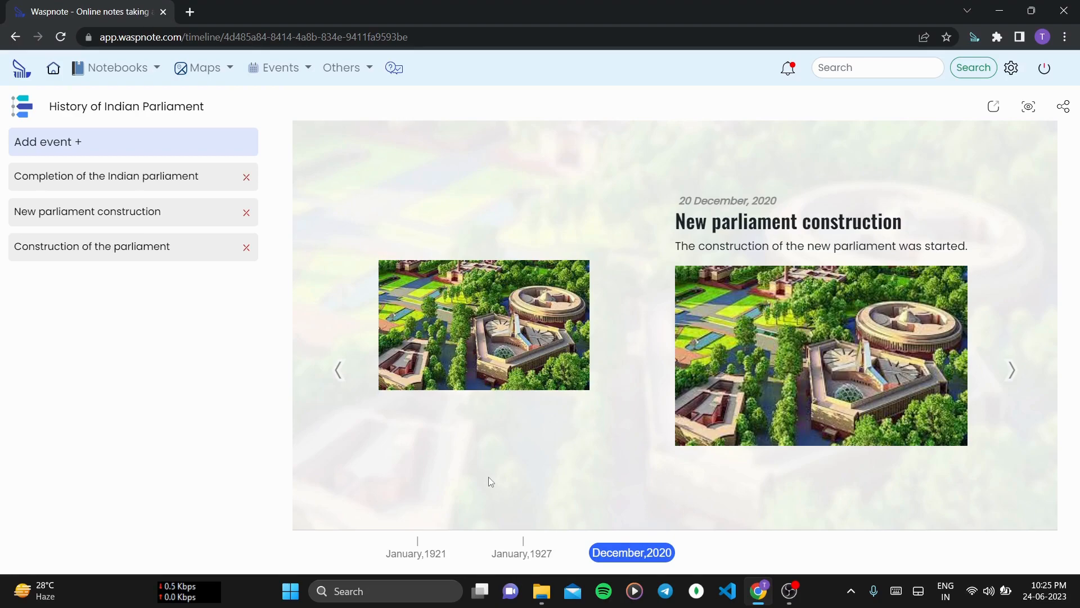
click(410, 557)
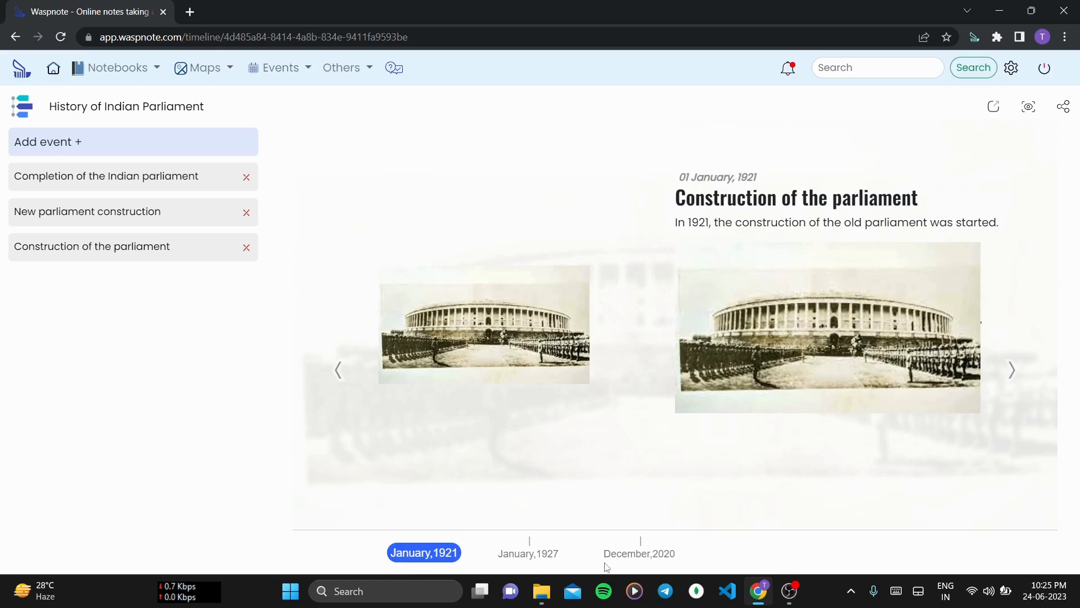
click(550, 555)
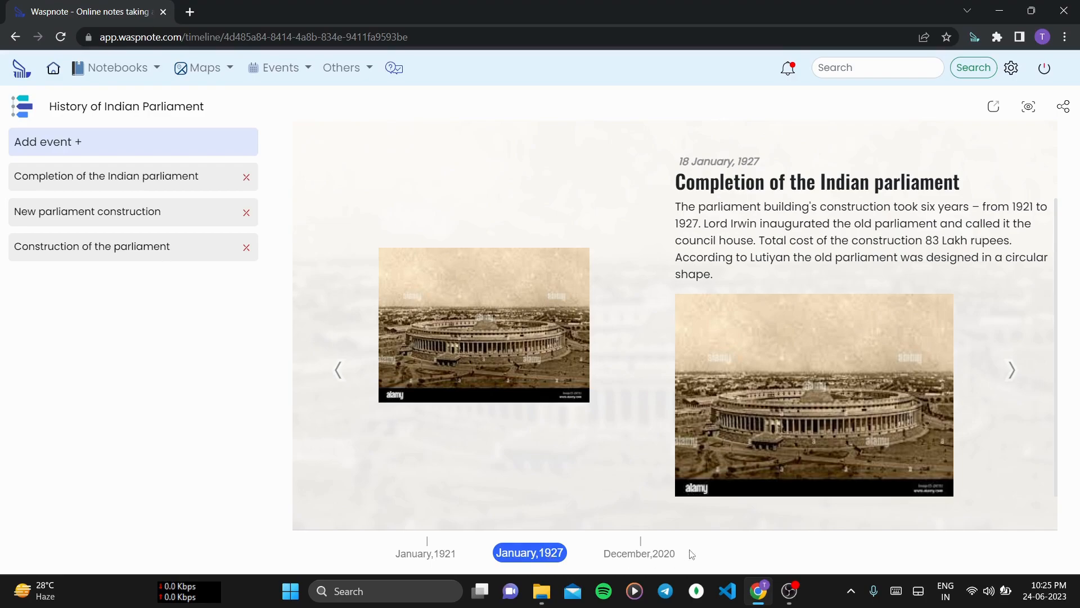
click(669, 557)
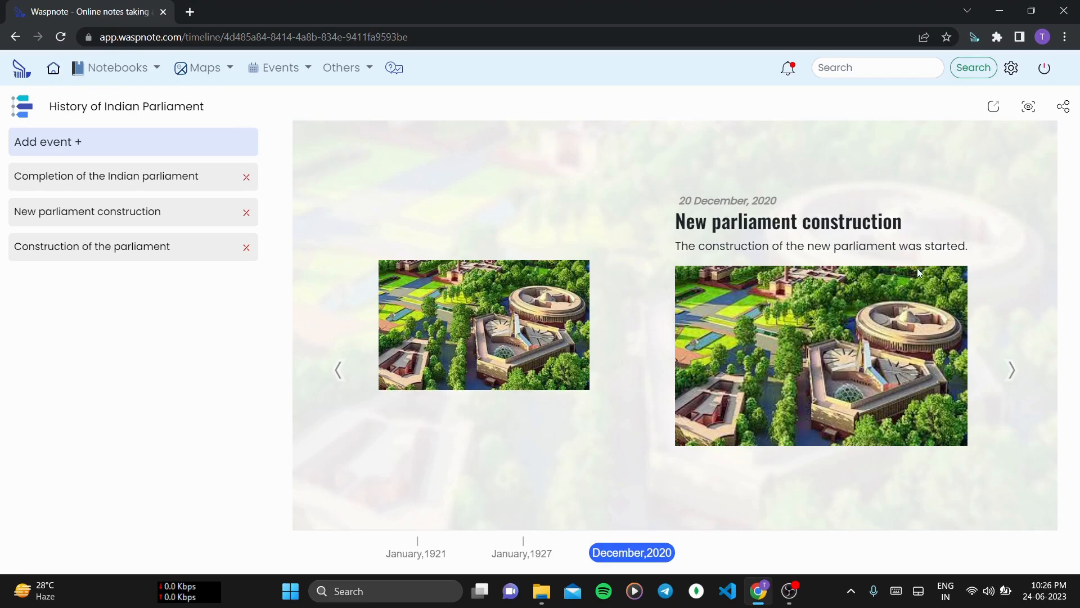
Search the events to add for "e" and select Lok Sabha existance, Designing of the Old Indian Parliament and Rajya Sabha came into existence
click(61, 140)
click(481, 273)
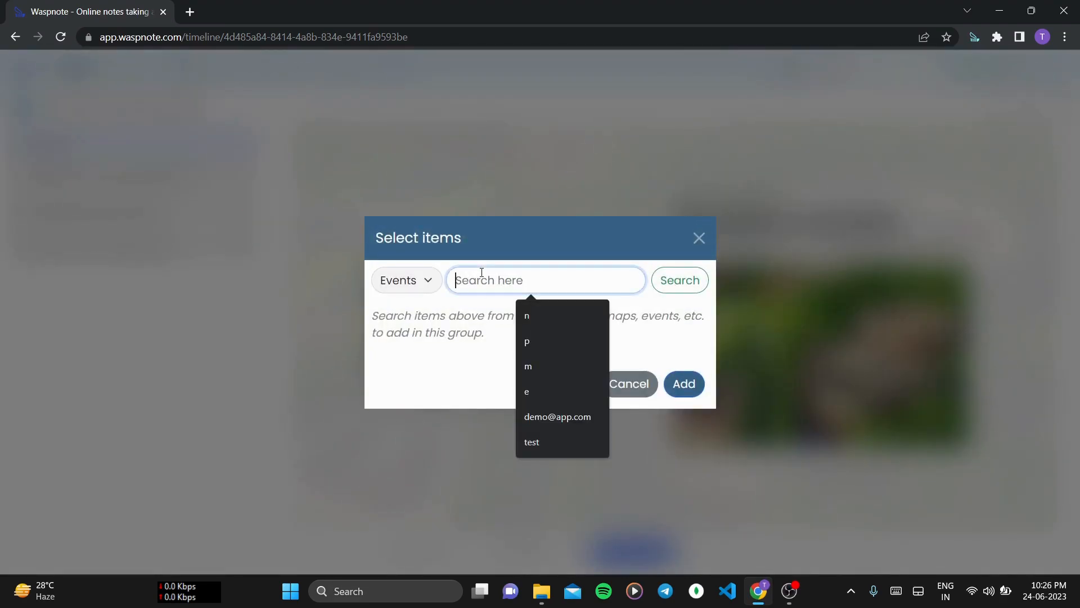
text(e)
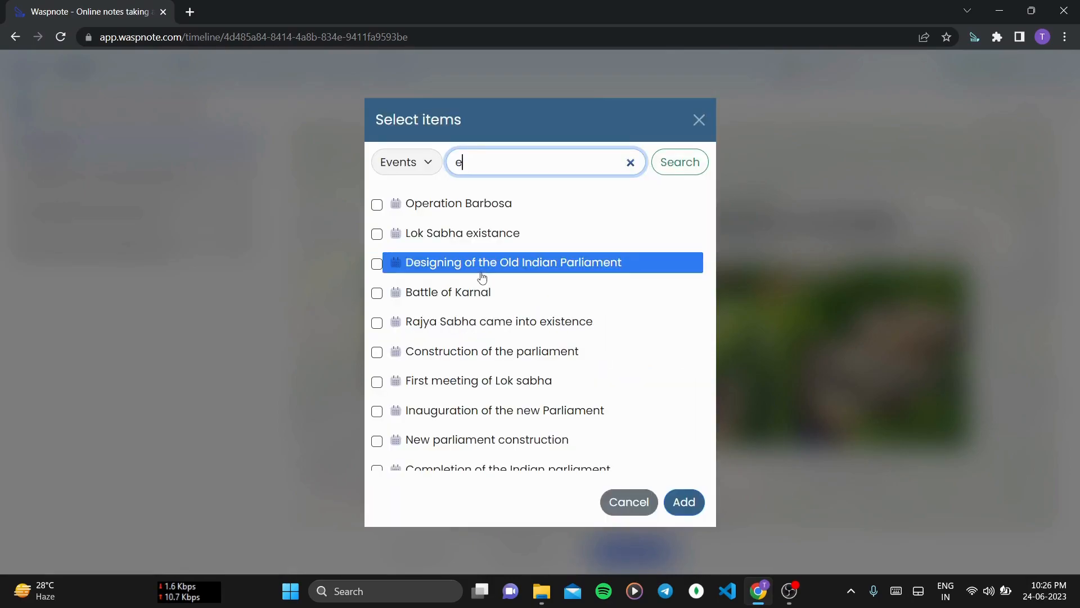
scroll(482, 276, down, 1)
scroll(482, 276, up, 1)
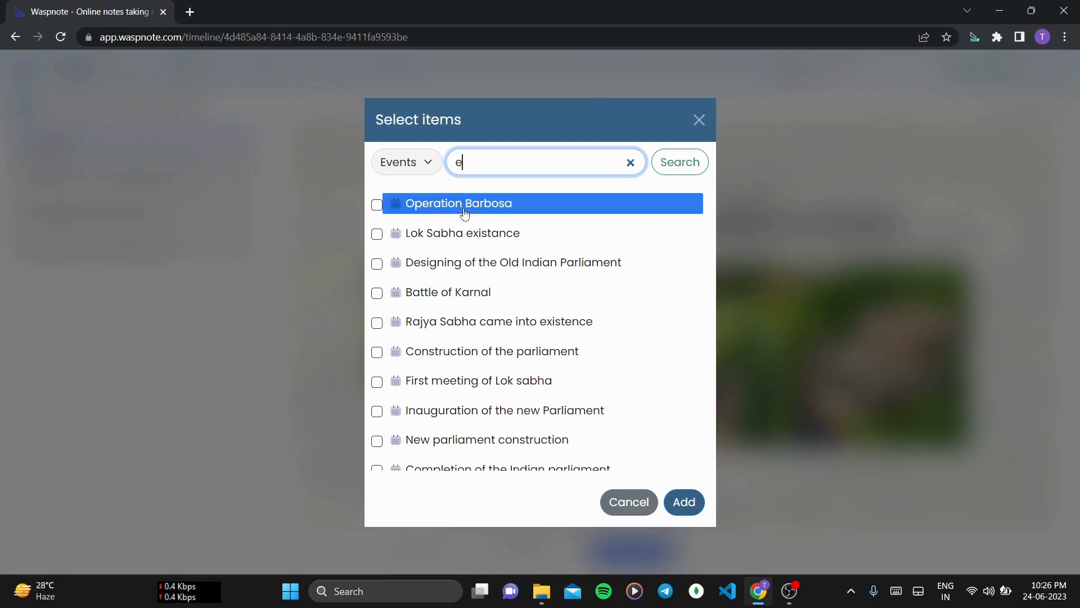
click(377, 234)
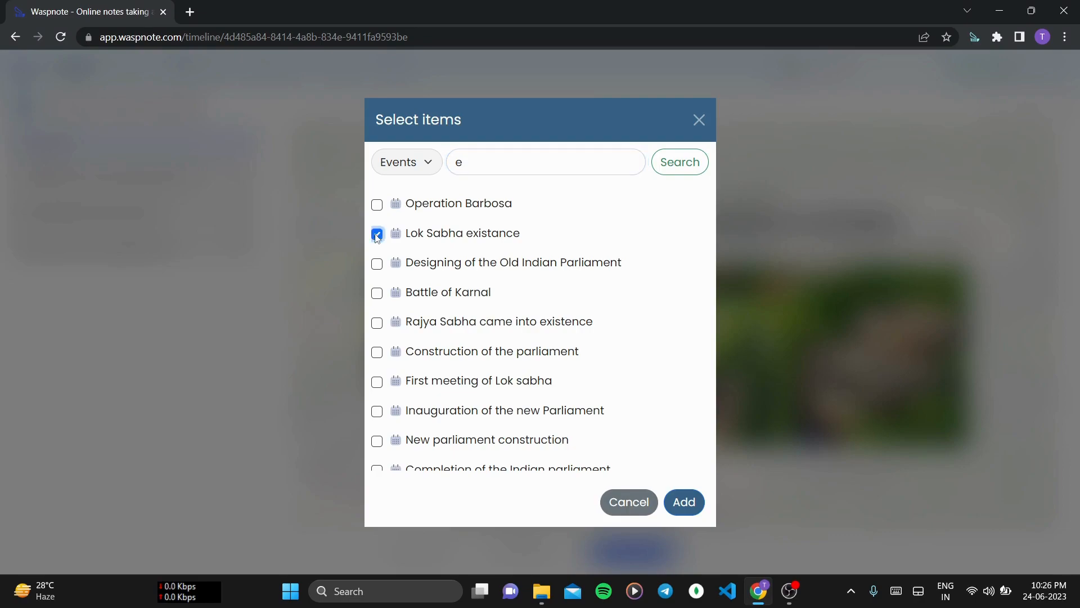
click(379, 265)
click(376, 326)
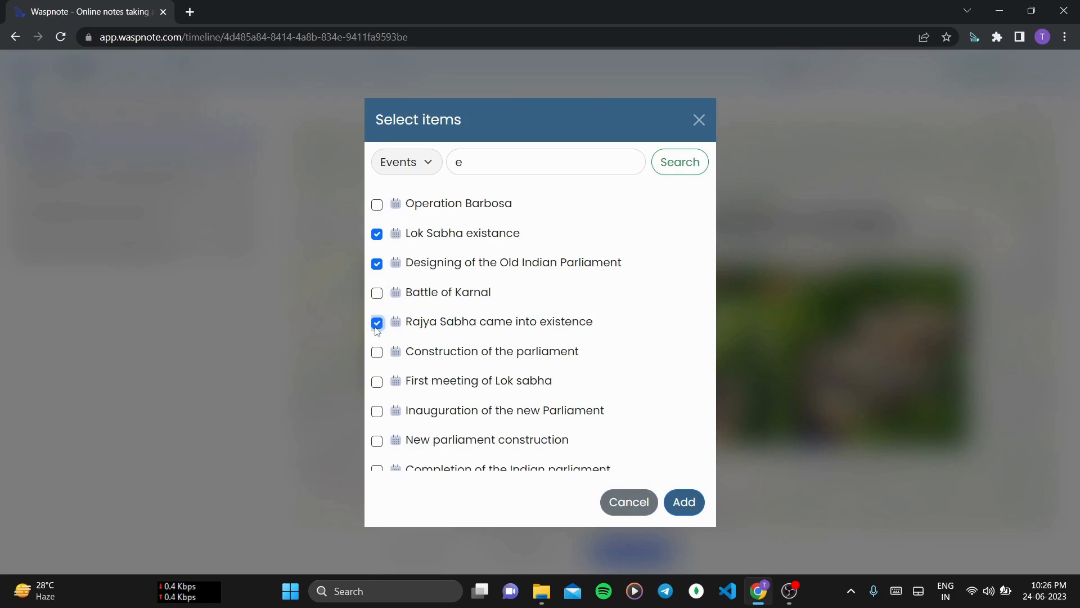
Select Construction of the parliament, First meeting of Lok sabha, Inauguration of the new Parliament and New parliament construction, and add the selection to the timeline
click(377, 353)
click(377, 353)
click(378, 355)
click(377, 383)
click(378, 414)
click(378, 441)
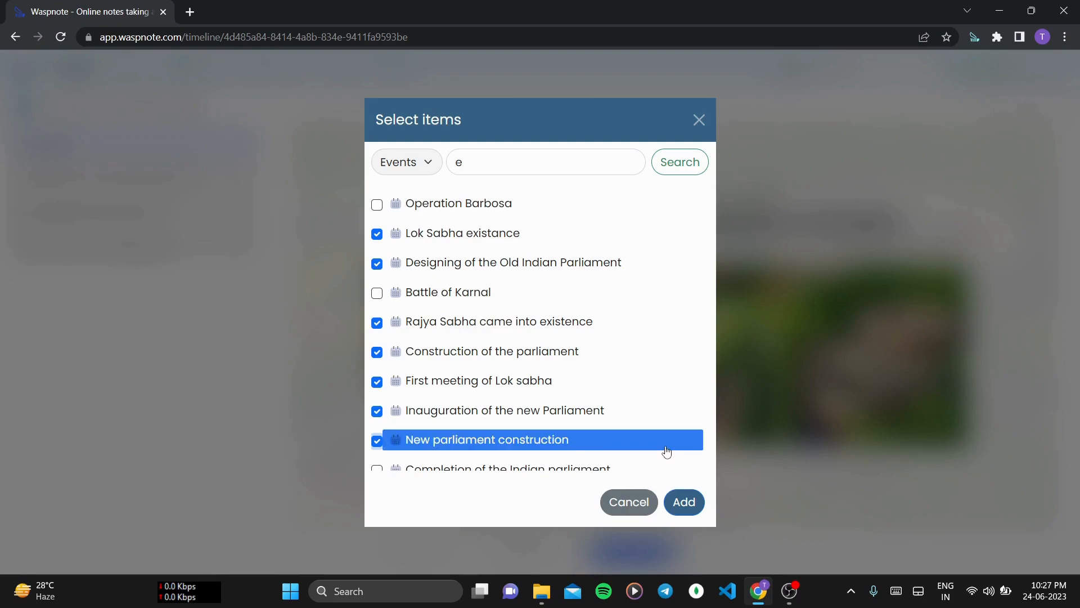
click(682, 499)
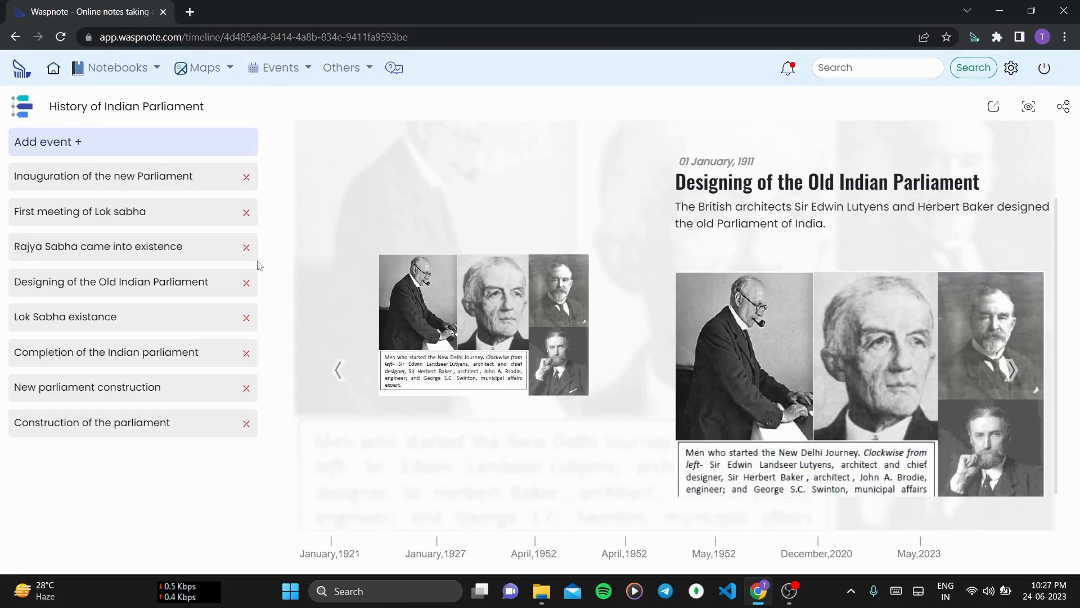
Remove the Lok Sabha existance event from the timeline
scroll(427, 553, left, 8)
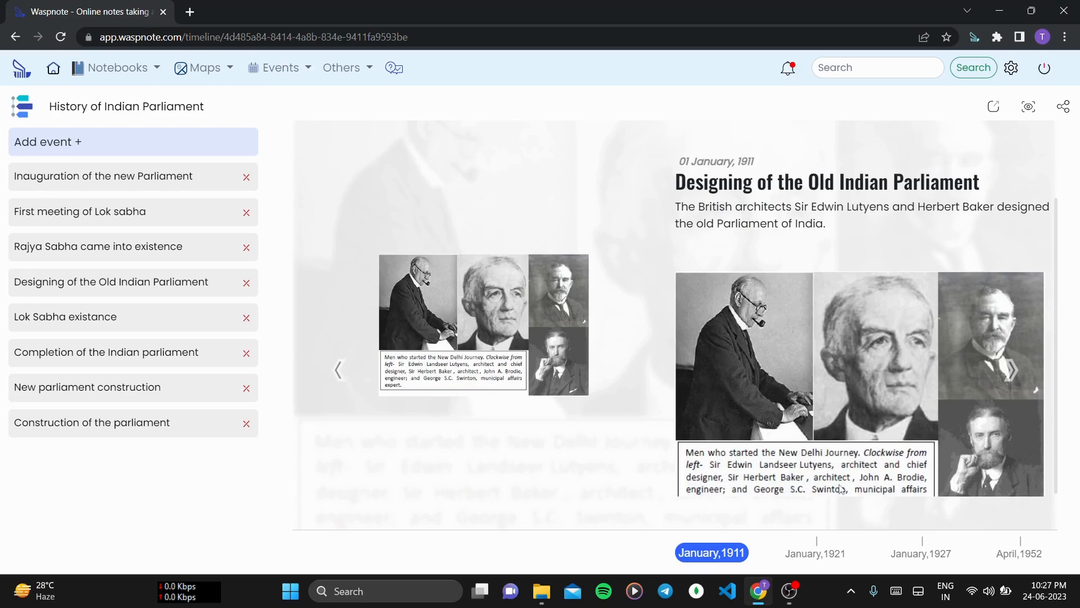
drag(855, 549, 747, 539)
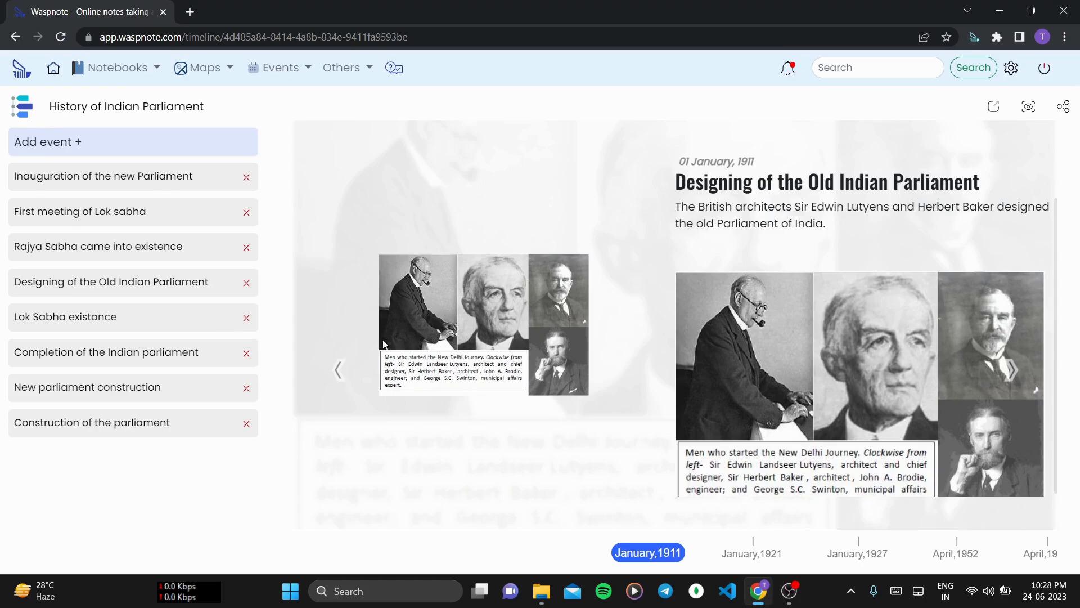
click(170, 138)
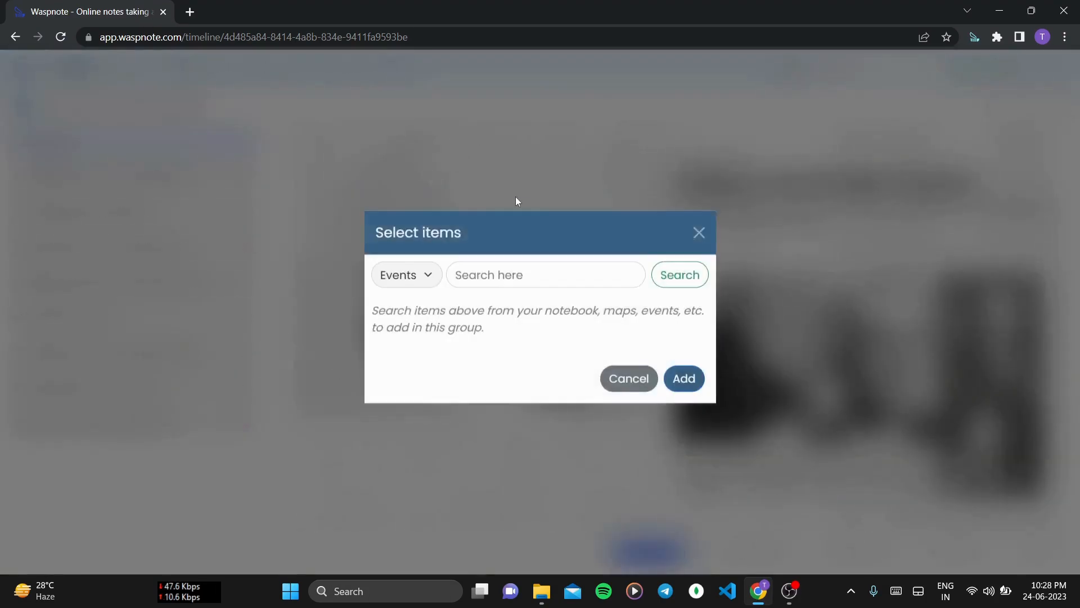
click(700, 238)
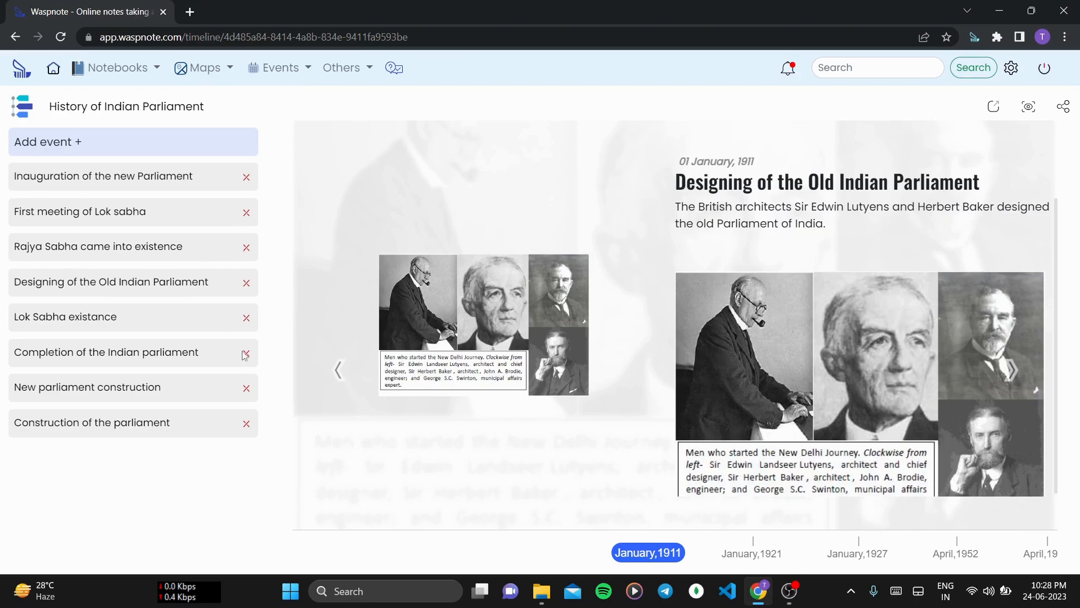
click(246, 318)
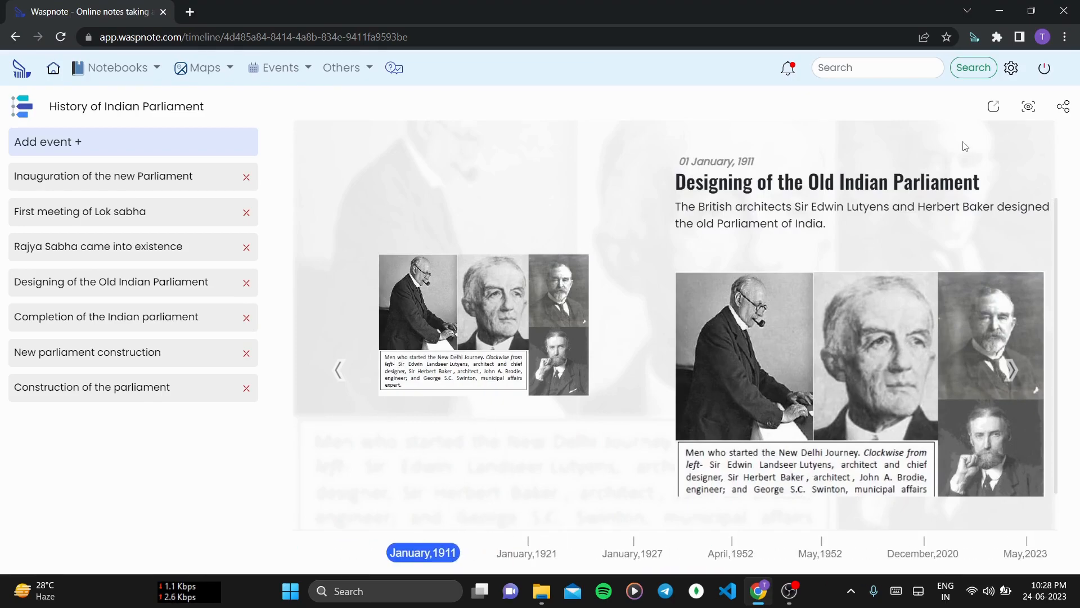
Look at the option to export the timeline as PDF and close it without exporting
click(995, 106)
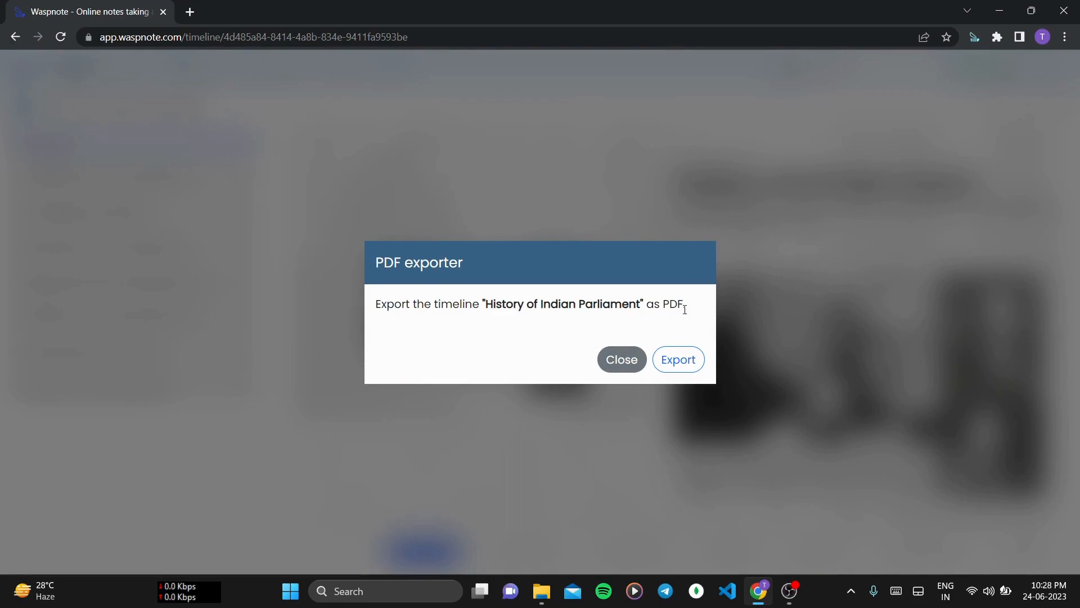
click(635, 357)
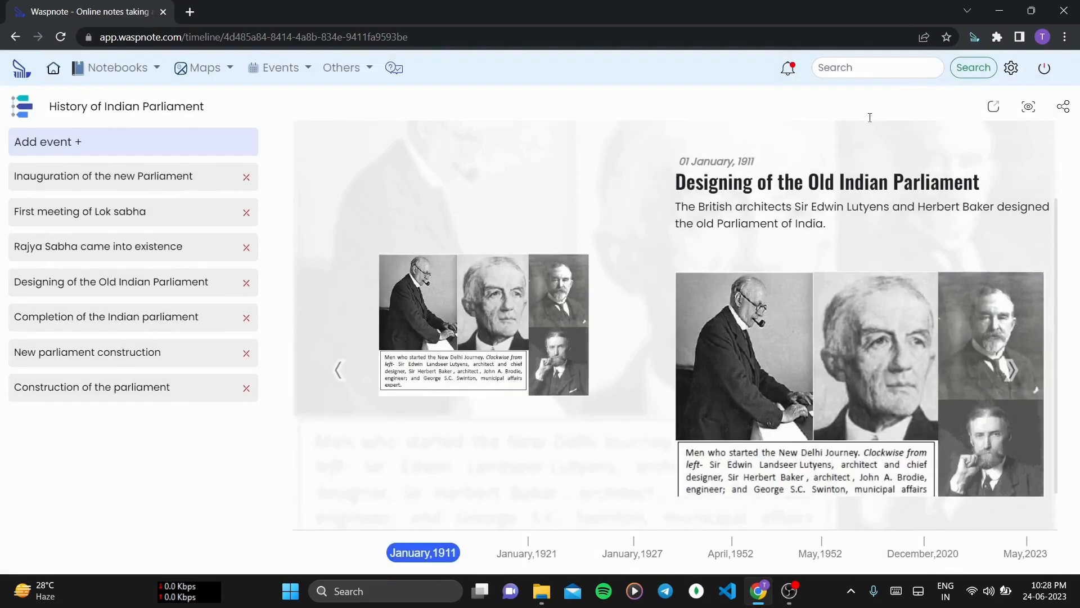
Open the timeline's reading view and show its January 1921 and January 1927 events
click(1028, 108)
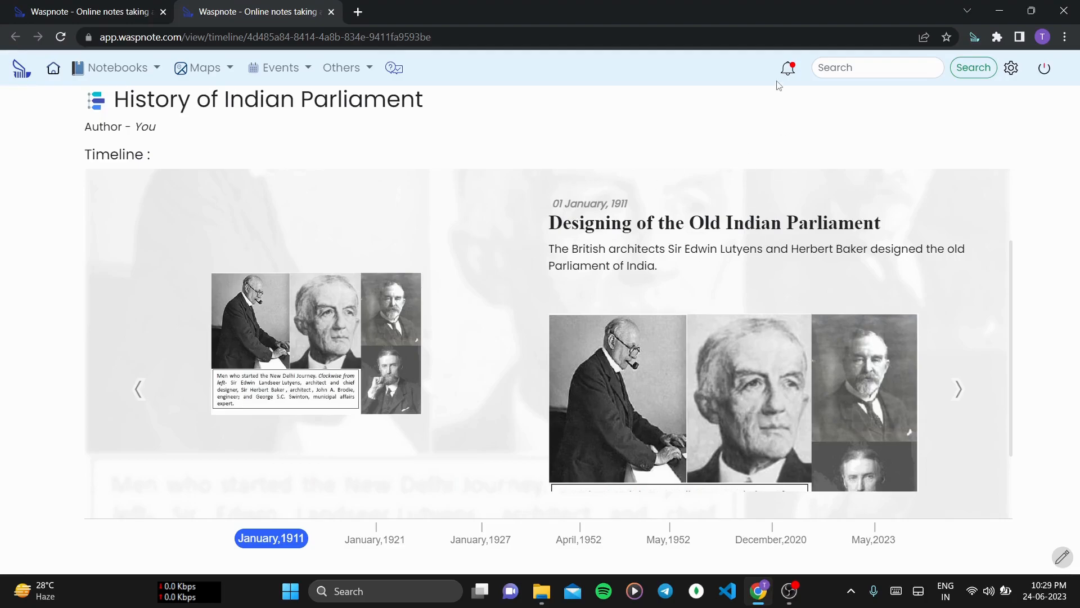
click(394, 540)
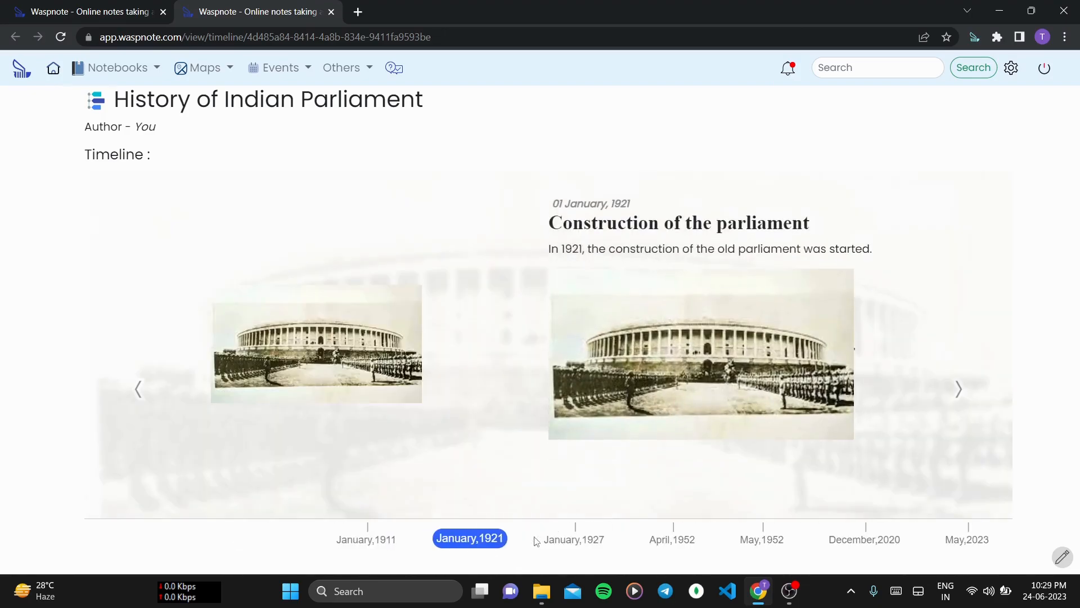
click(557, 541)
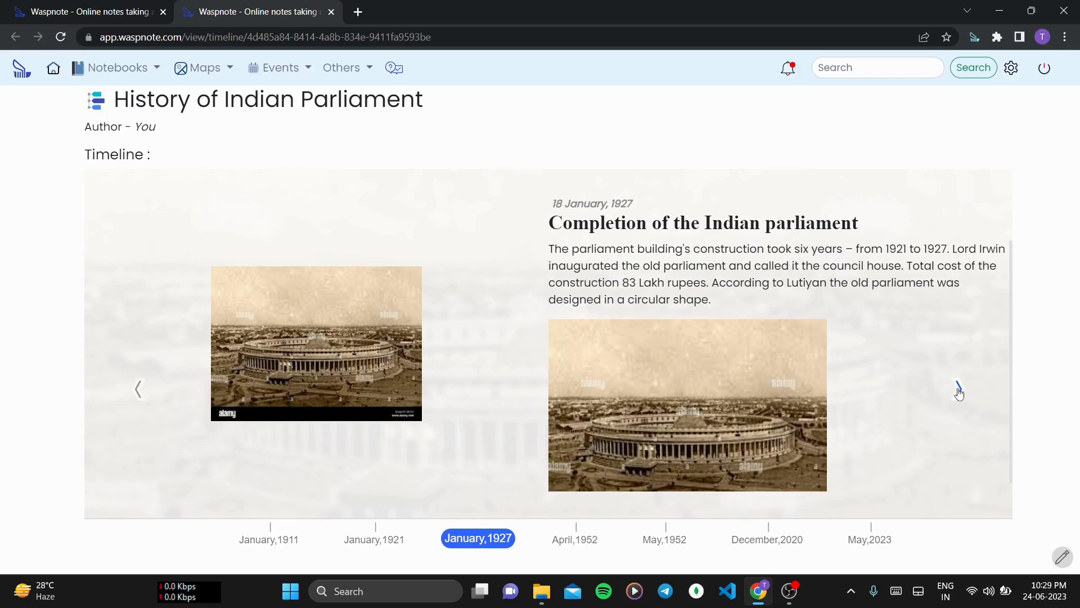
Browse the reading view forward to the May 1952 event and back to January 1927, and return to the timeline editor
click(958, 389)
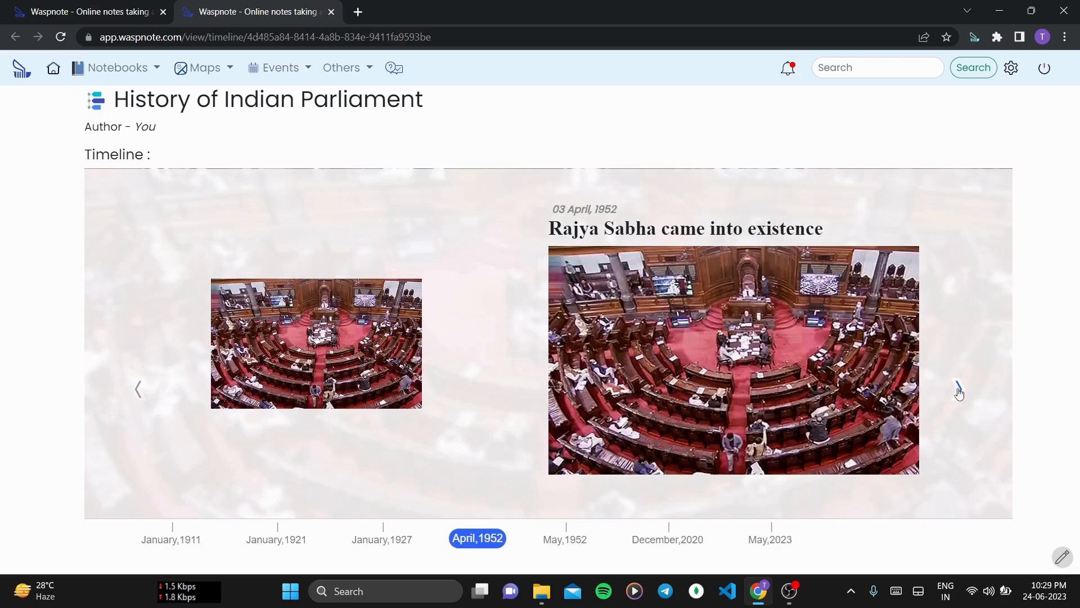
click(958, 390)
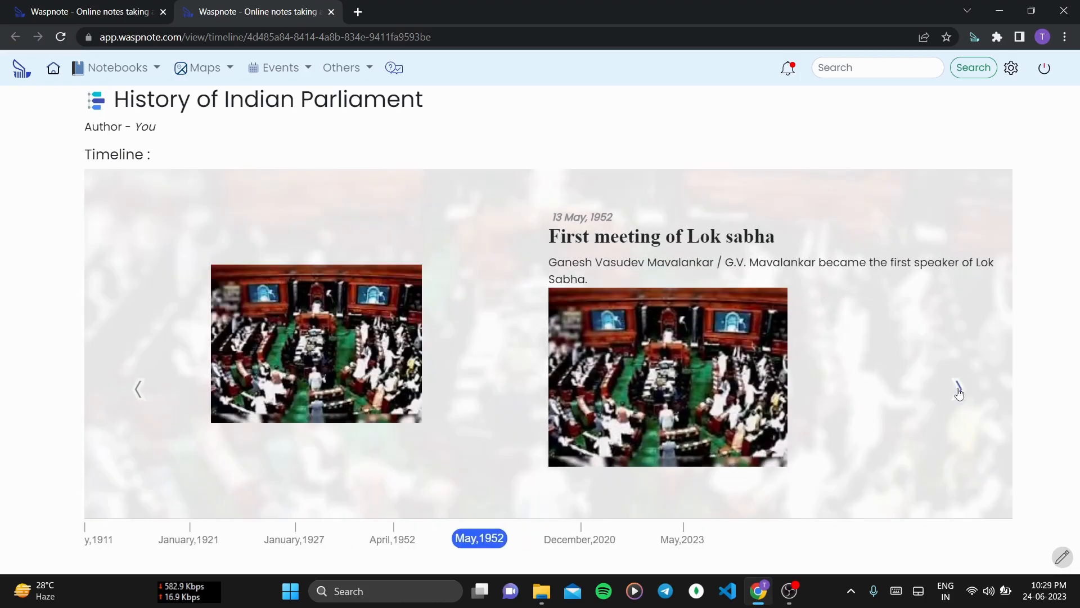
click(141, 399)
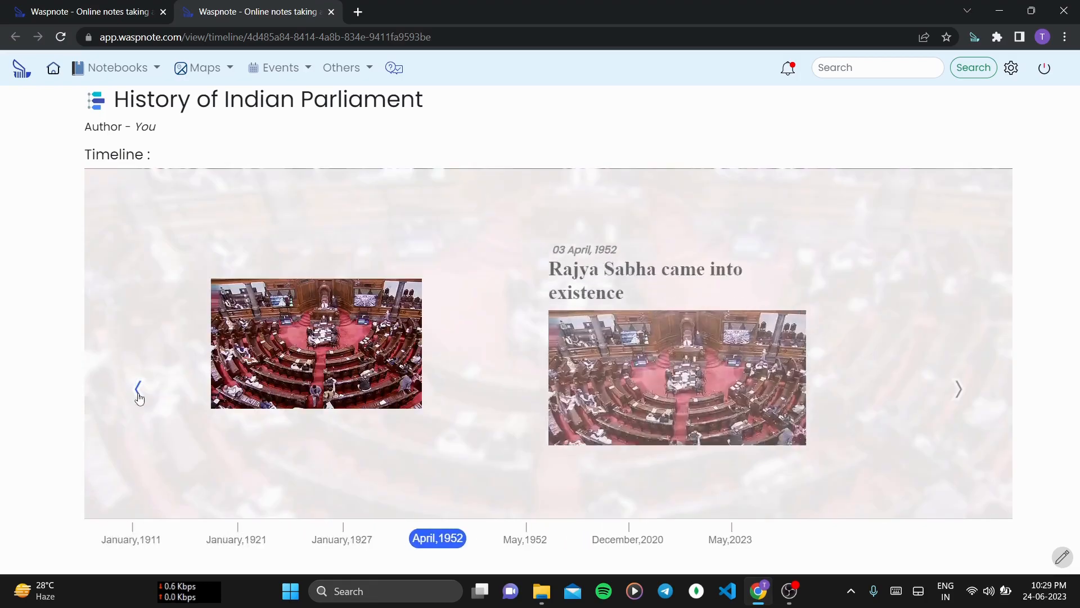
click(139, 398)
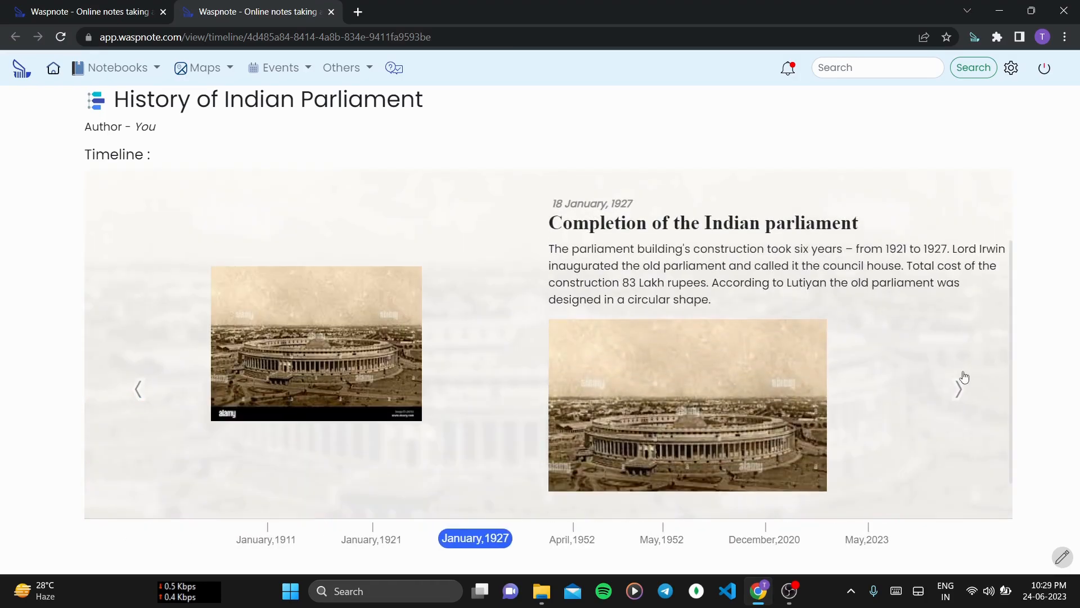
click(955, 388)
click(19, 2)
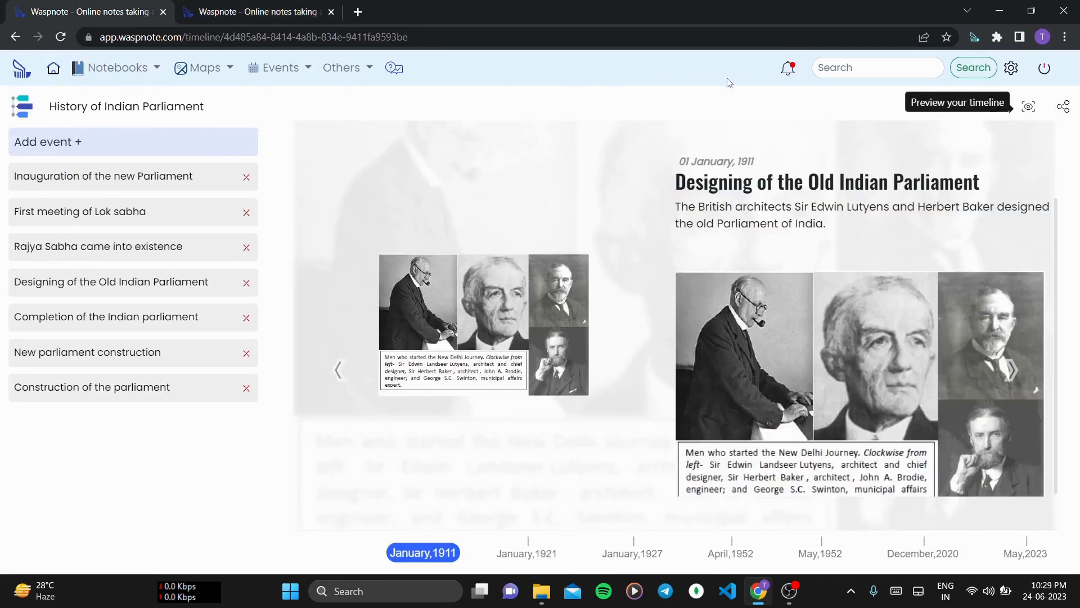
Try out editing the timeline's title by appending a few test characters and erasing them again
click(734, 104)
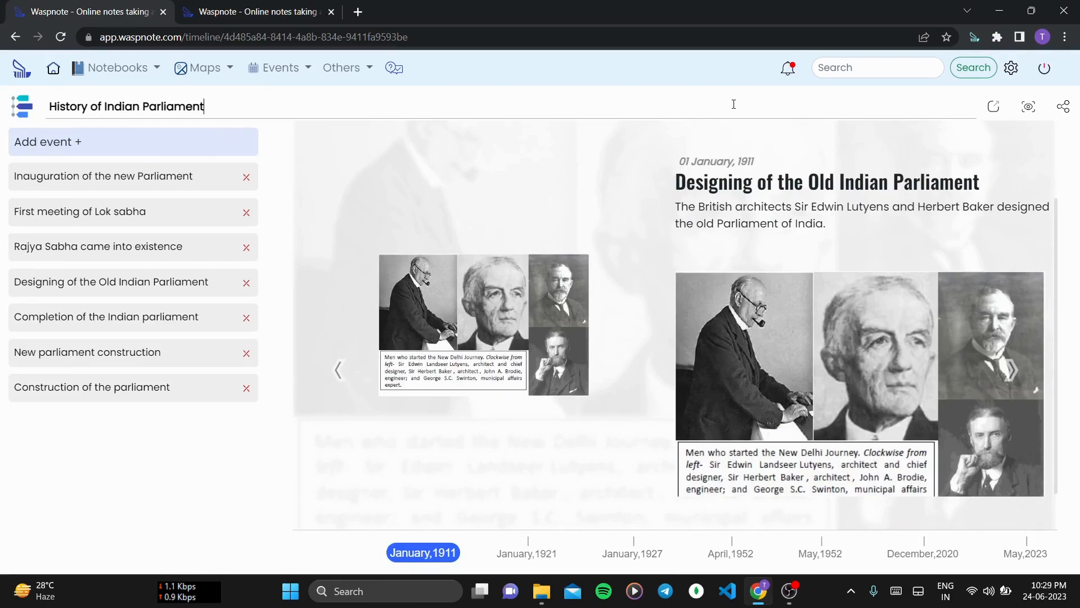
text(b,mb)
key(BackSpace)
key(BackSpace)
key(BackSpace)
key(BackSpace)
key(BackSpace)
click(1078, 160)
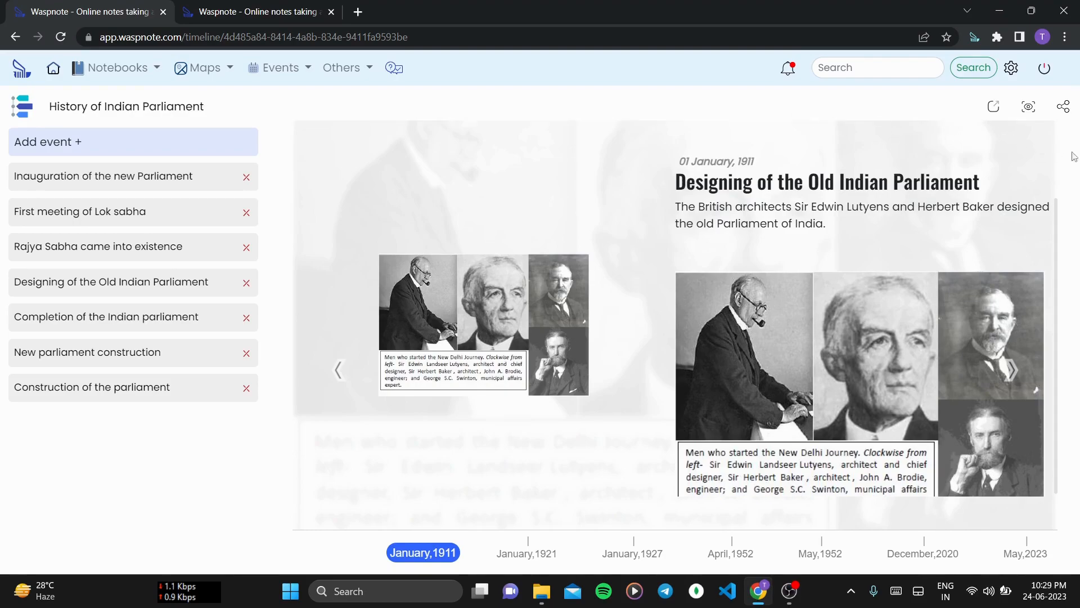
Look at the timeline's sharing options and close them without sharing or making it public
click(1064, 106)
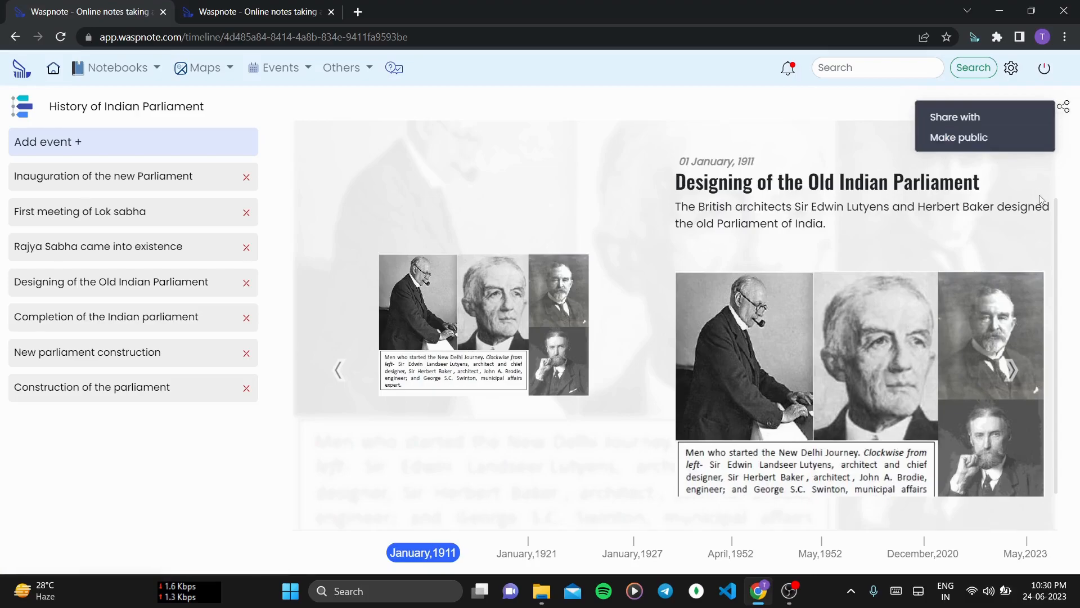
click(1070, 152)
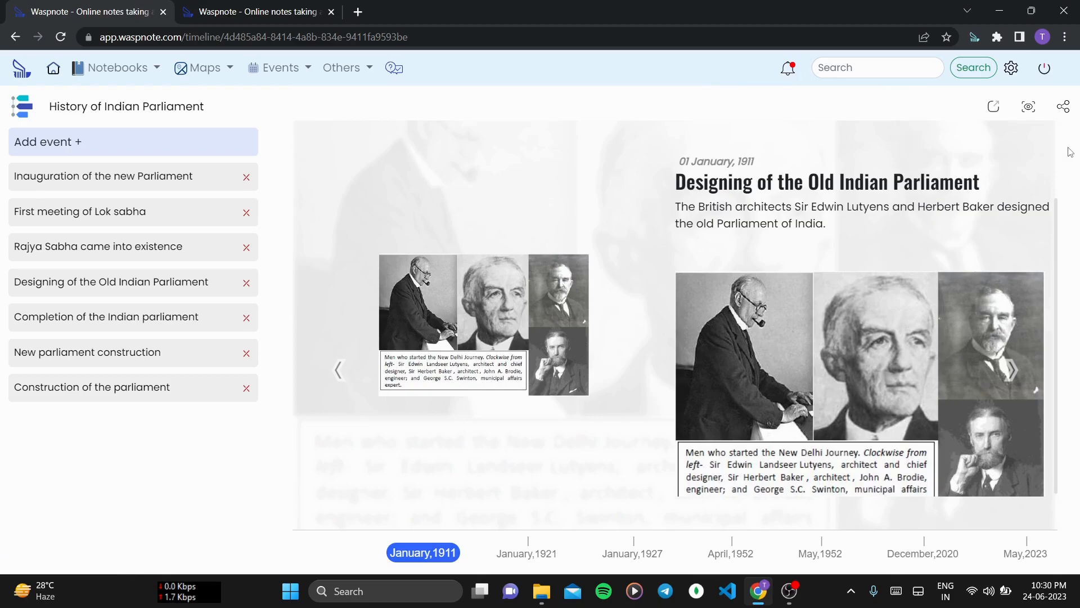